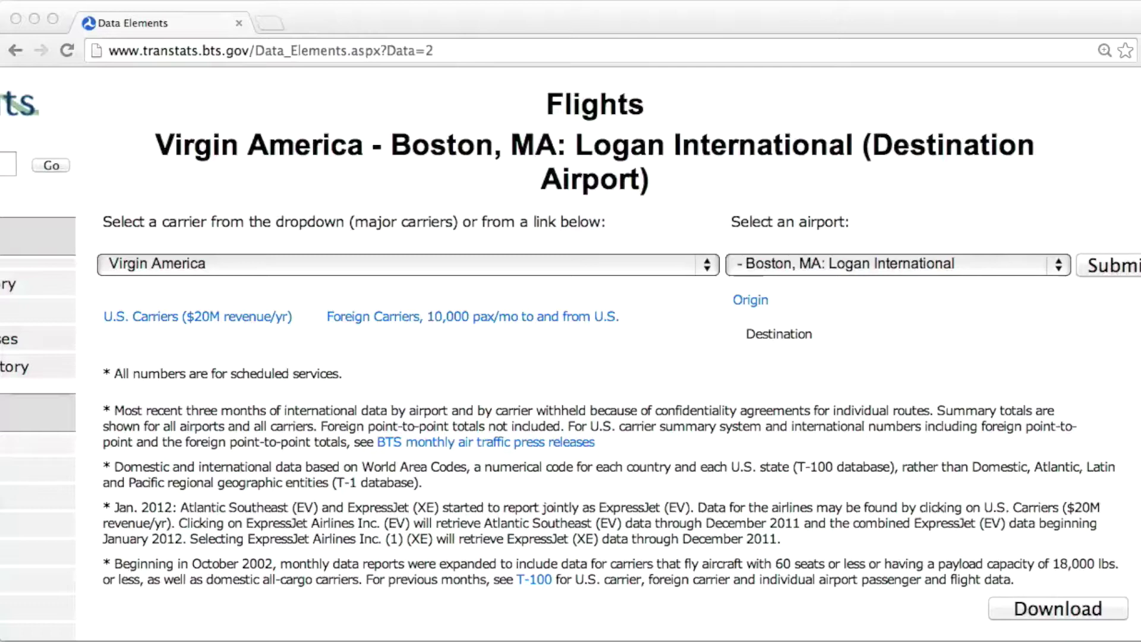
Inspect the carrier dropdown and expand its options to the selected Virgin America (VX) entry
right_click(627, 267)
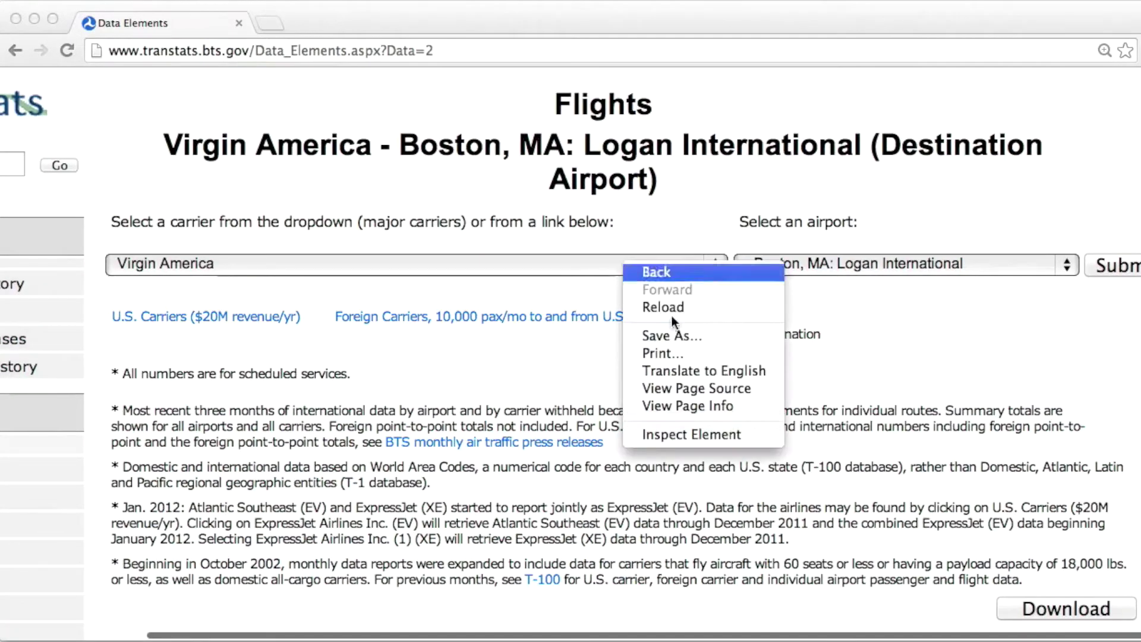
click(699, 437)
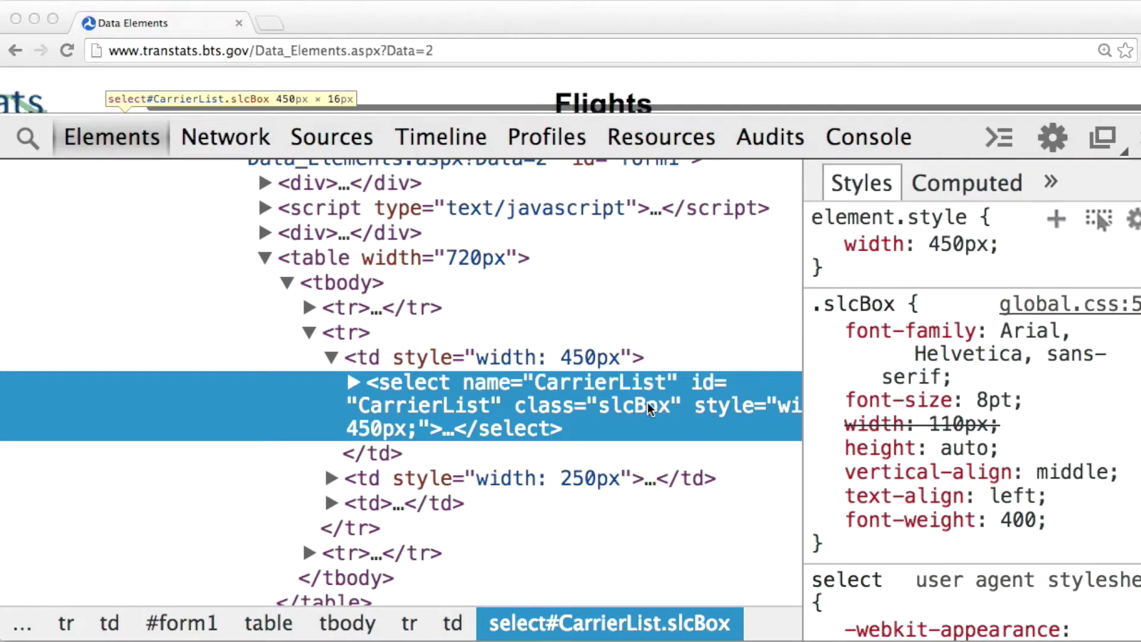
scroll(647, 402, right, 2)
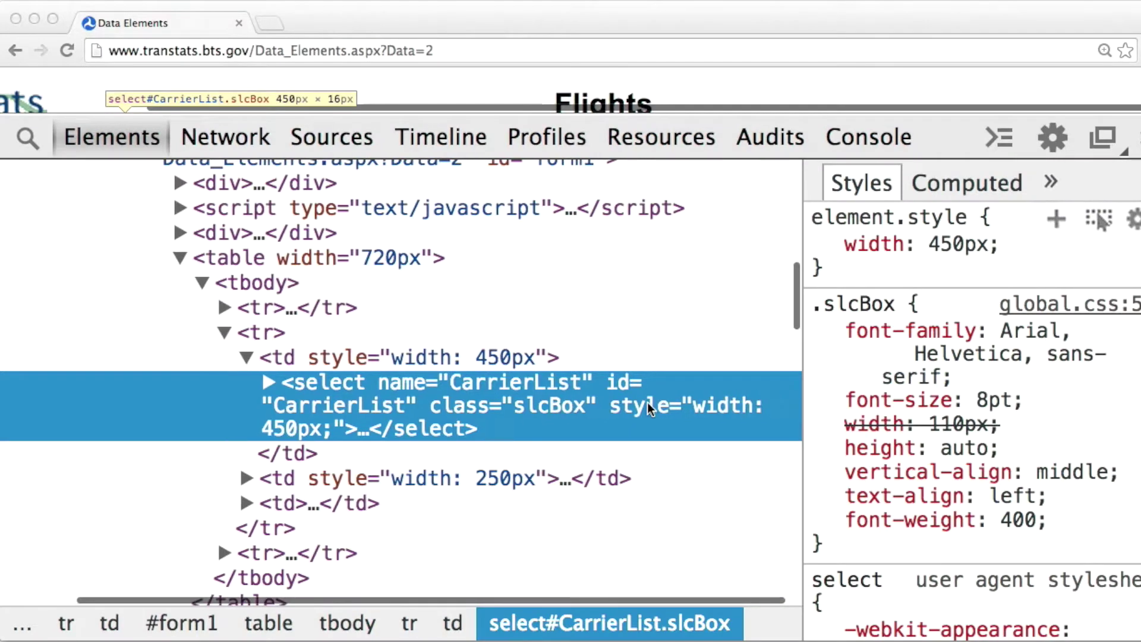
click(268, 385)
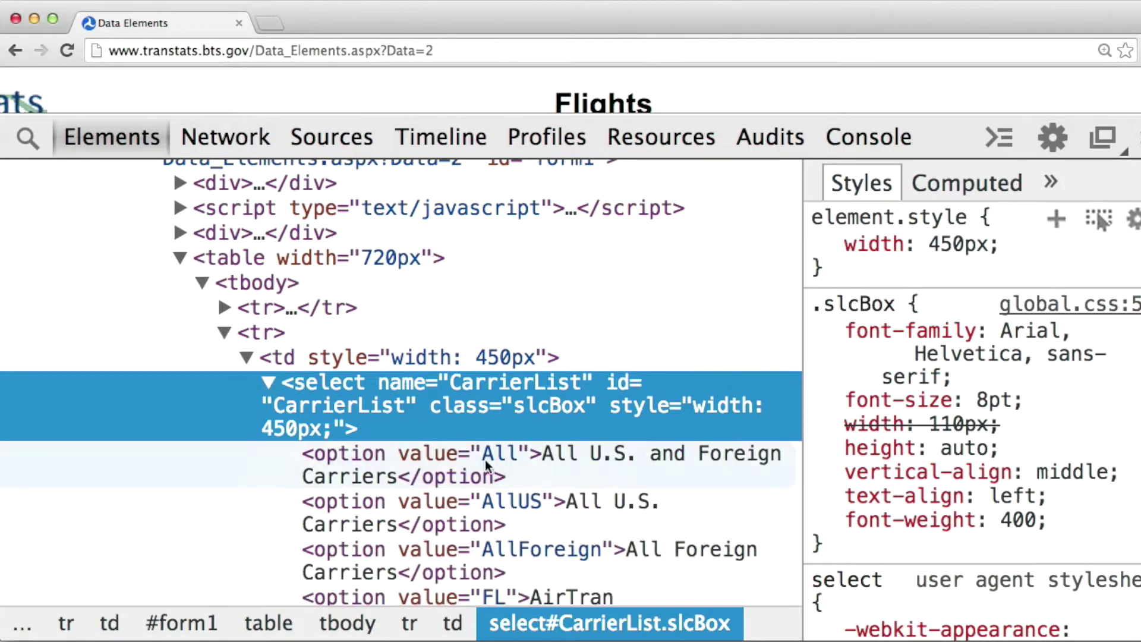
scroll(655, 481, down, 3)
scroll(659, 483, down, 3)
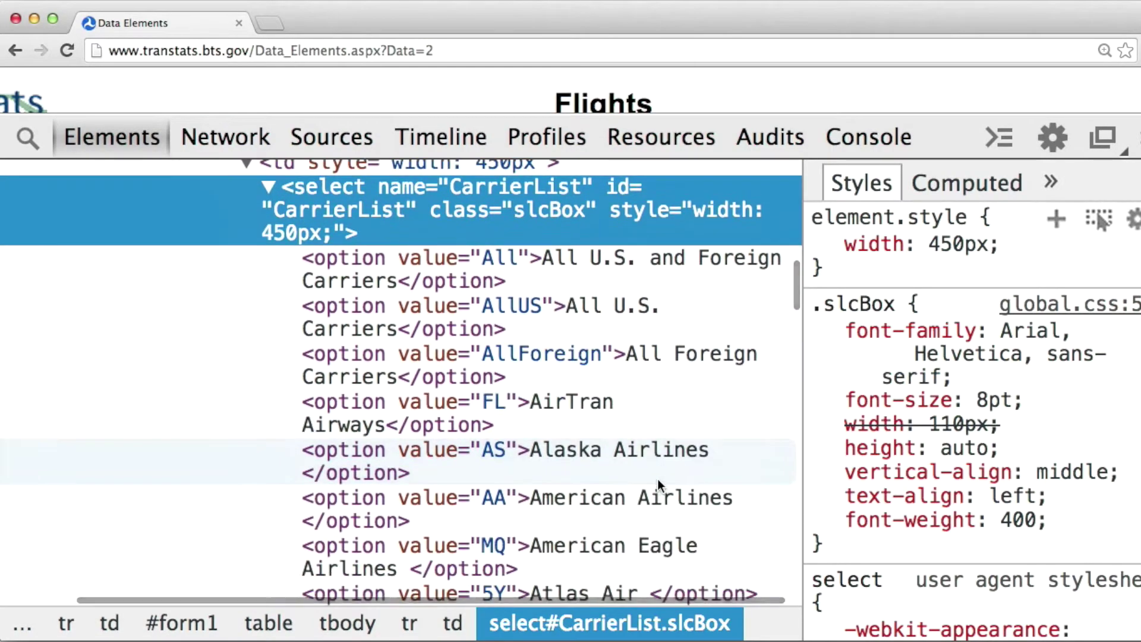
scroll(657, 478, down, 2)
scroll(657, 478, down, 5)
click(493, 453)
scroll(492, 453, down, 1)
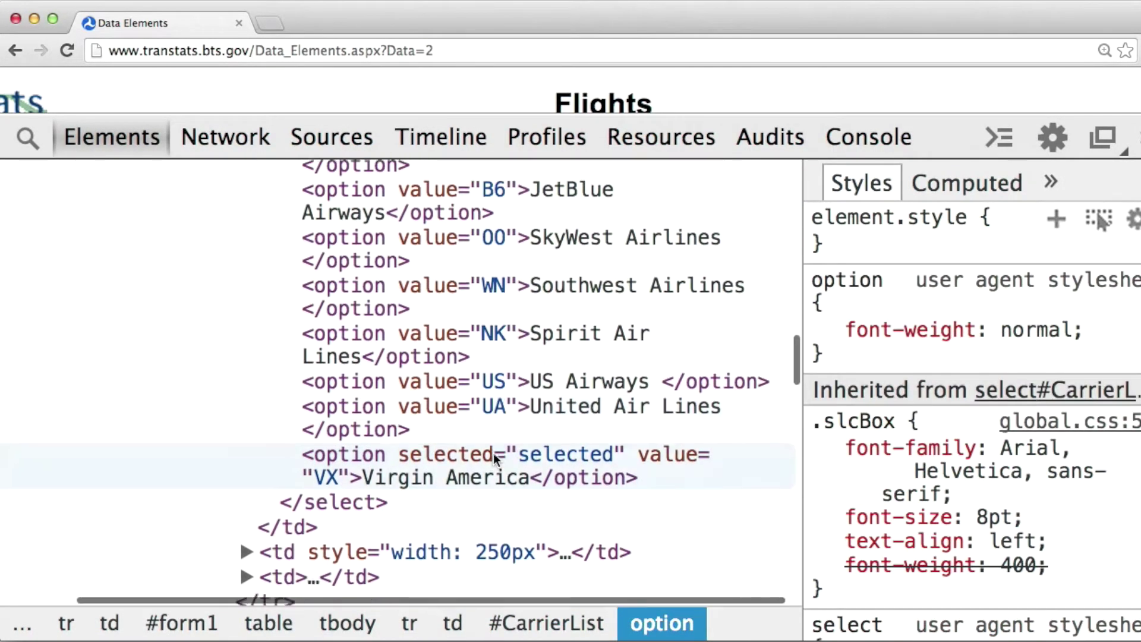
scroll(493, 453, down, 1)
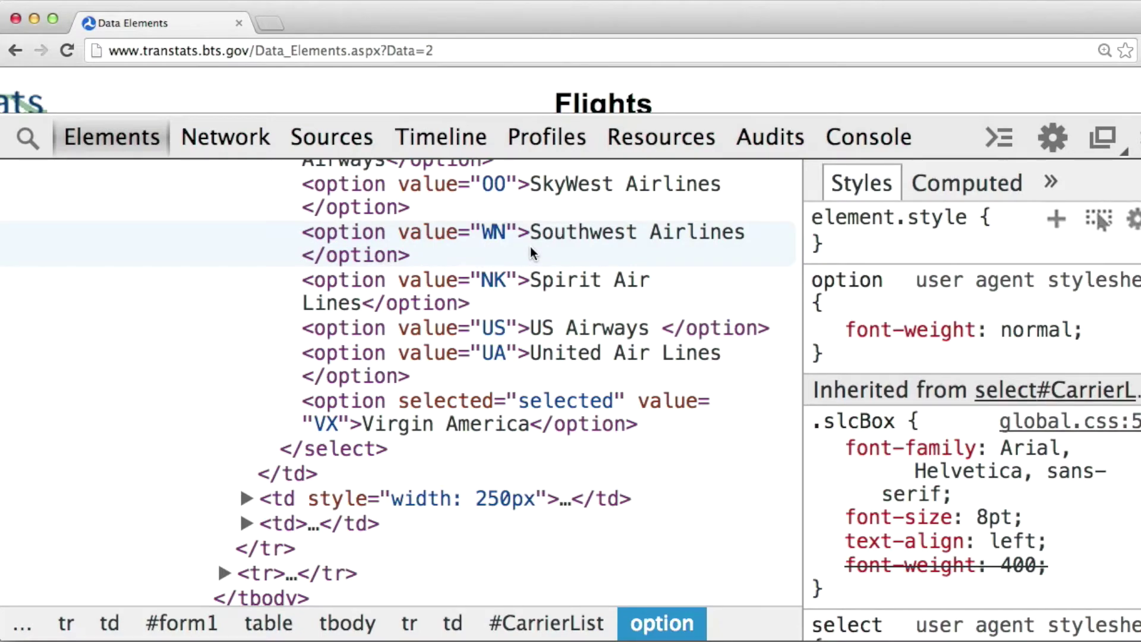
scroll(851, 89, down, 5)
scroll(851, 90, down, 5)
scroll(850, 90, down, 3)
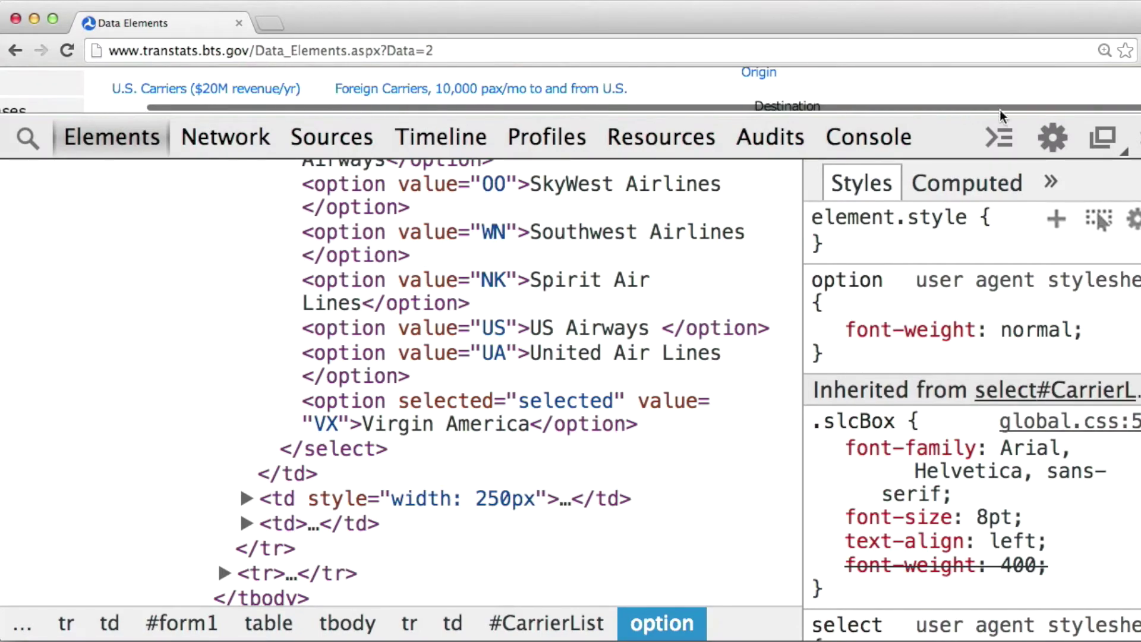
Close Developer Tools to return to the 2009 monthly Flights table
key(super+alt+i)
scroll(442, 320, down, 5)
scroll(441, 319, down, 3)
scroll(441, 319, up, 3)
scroll(441, 319, down, 5)
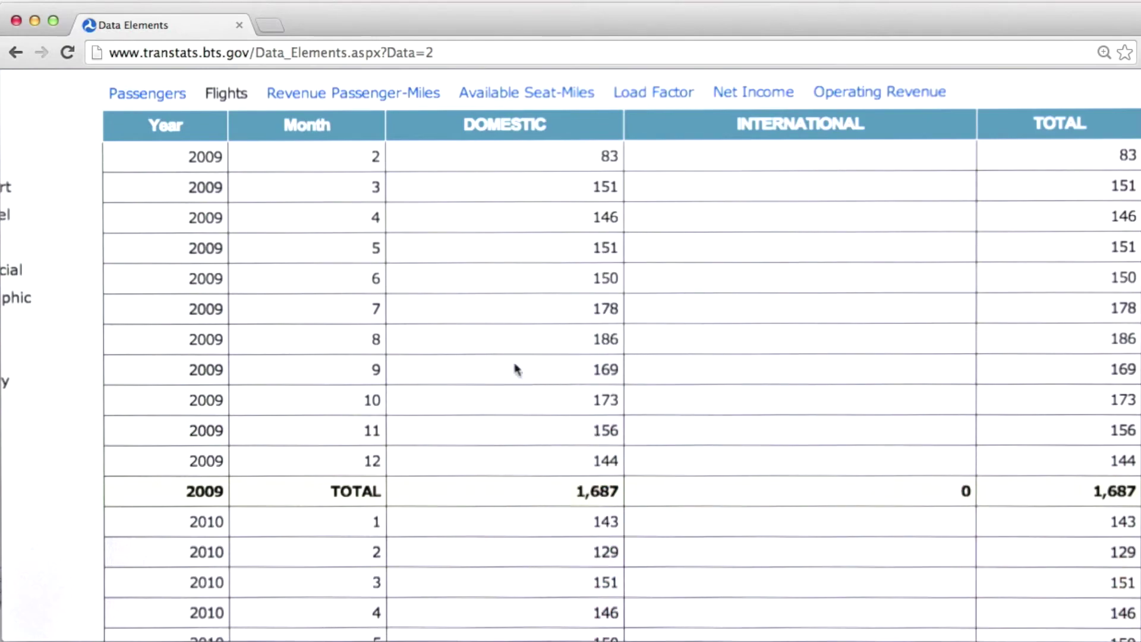
Inspect a Flights table cell to show the table#DataGrid1 markup with its dataTDRight cells
right_click(300, 260)
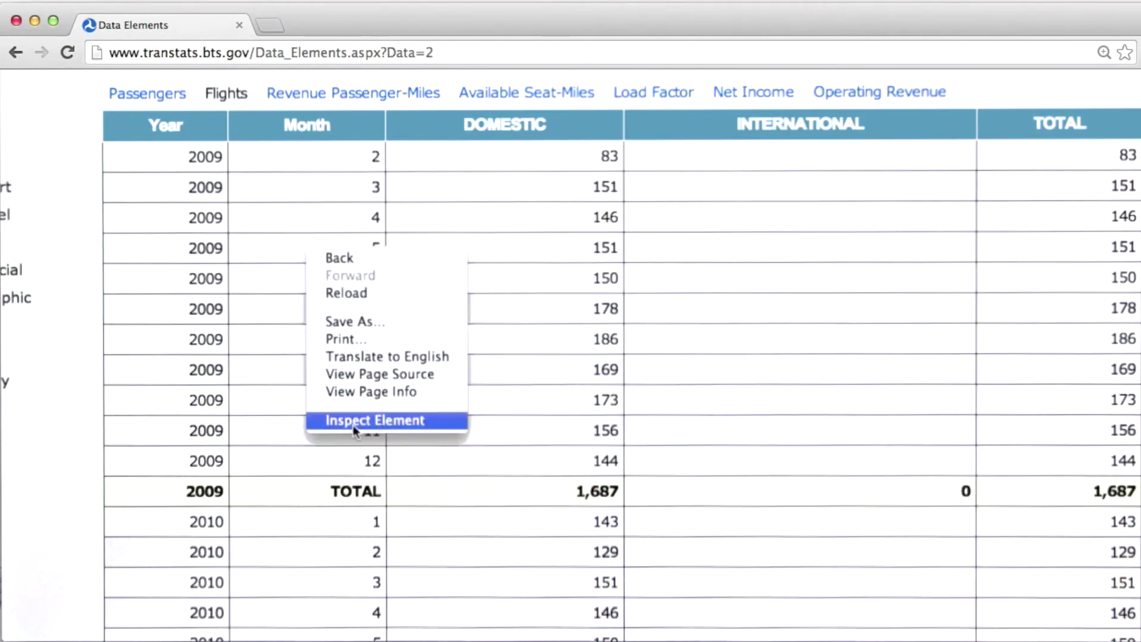
click(356, 423)
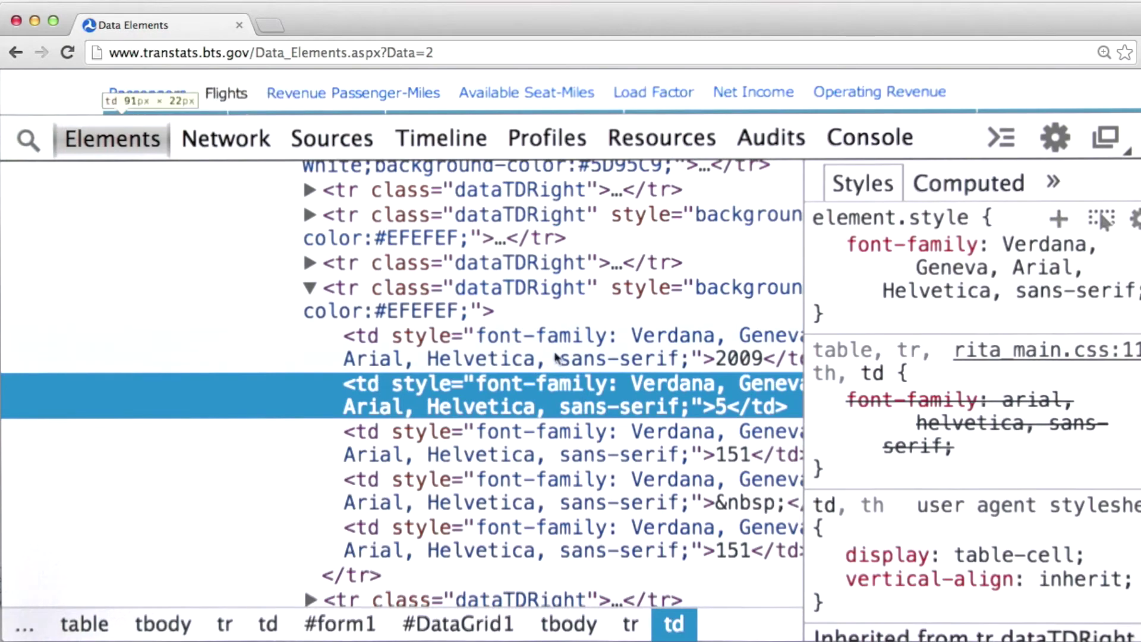
scroll(493, 431, up, 3)
scroll(473, 375, up, 2)
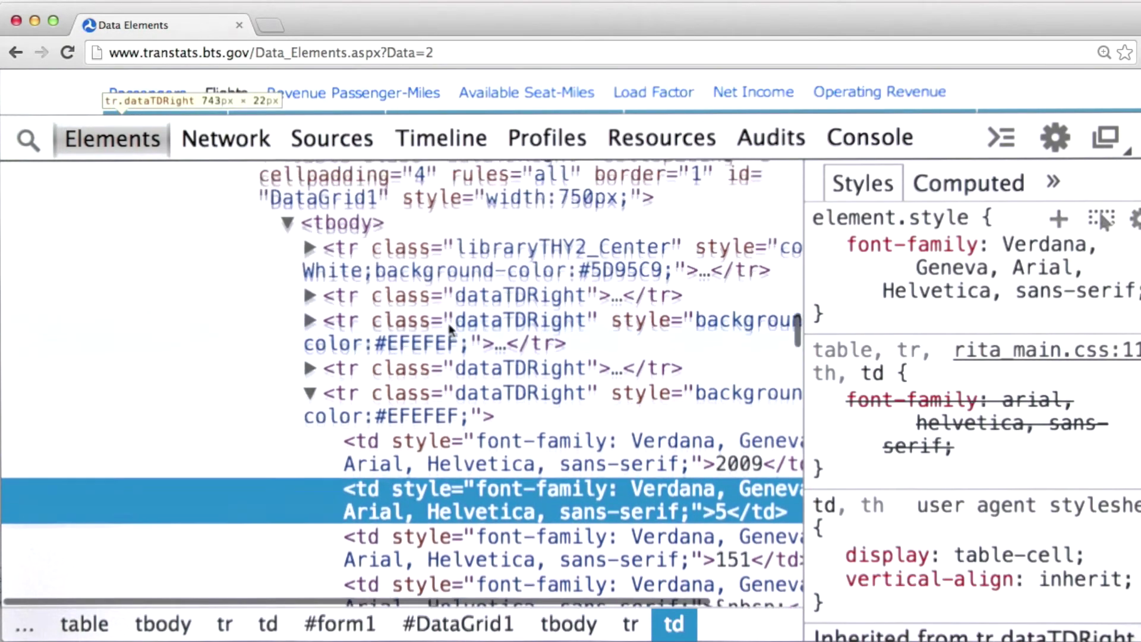
scroll(451, 331, up, 2)
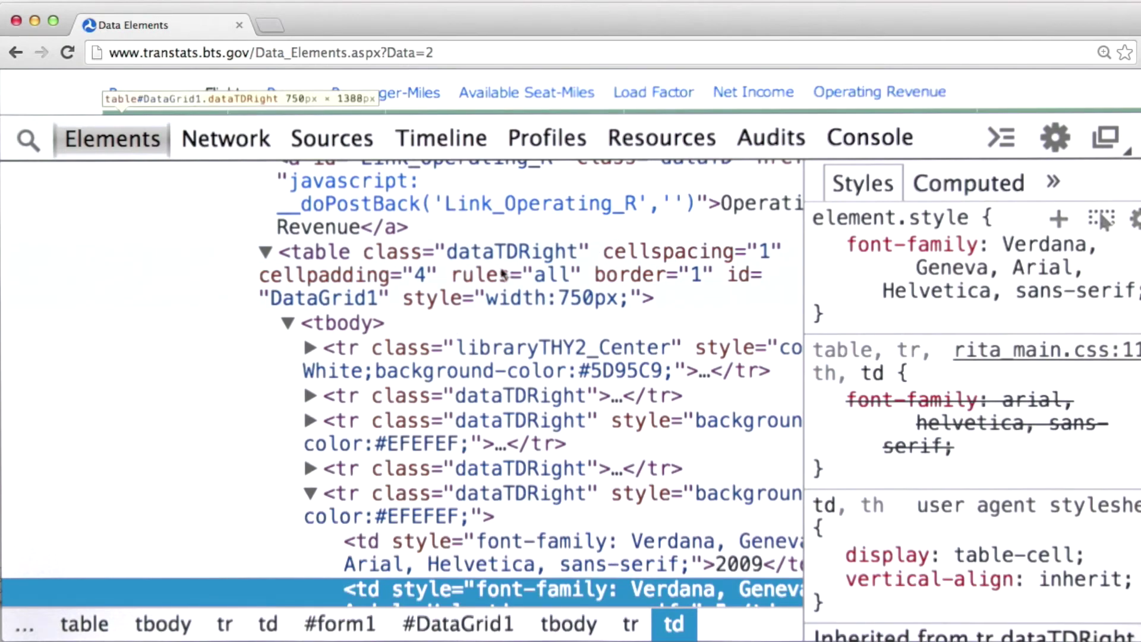
scroll(451, 357, right, 2)
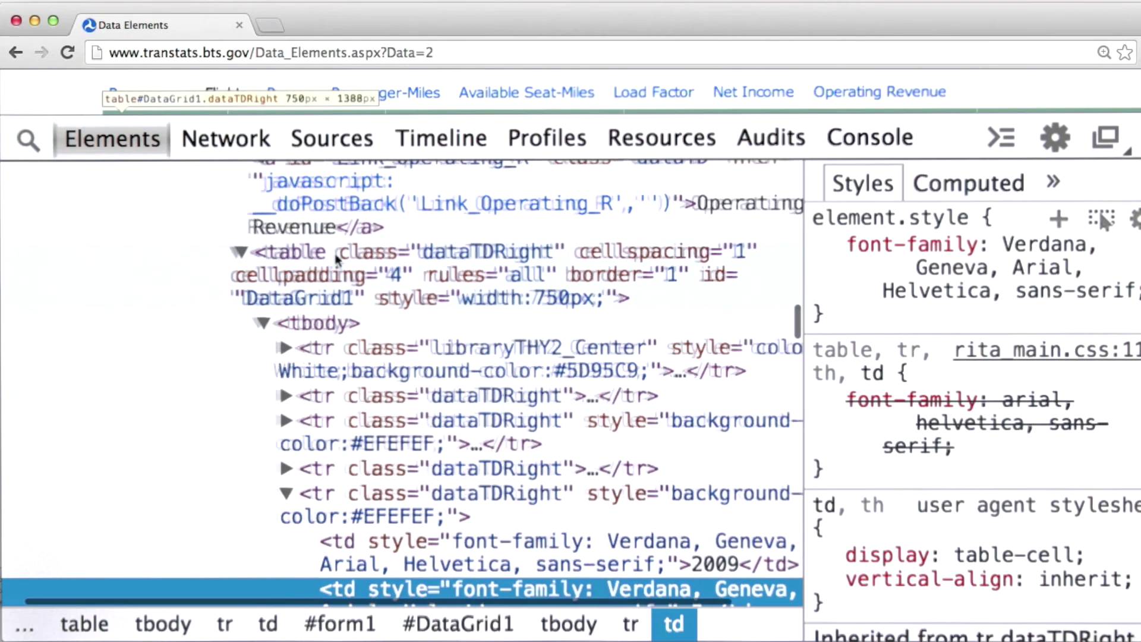